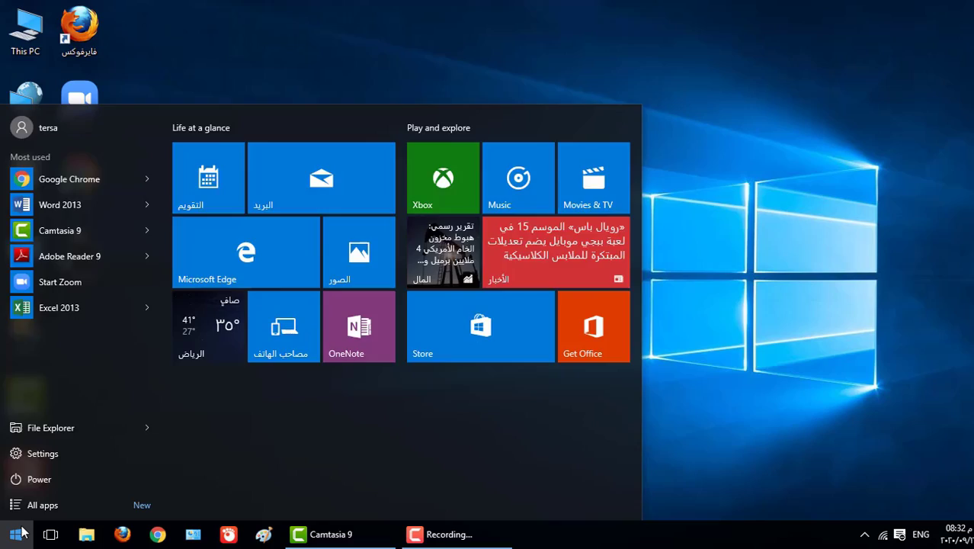
Search 'con' to open Control Panel and go to Clock, Language, and Region
type("con")
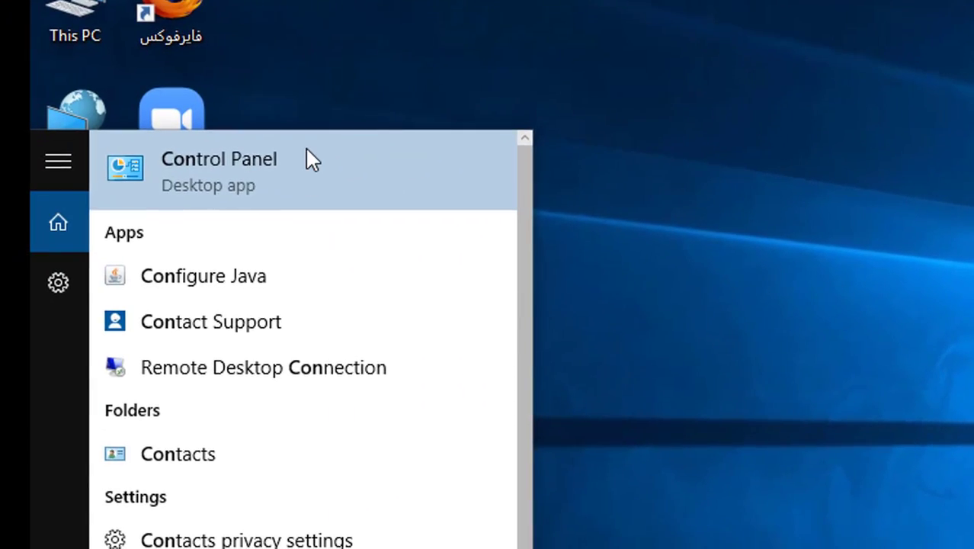
left_click(307, 150)
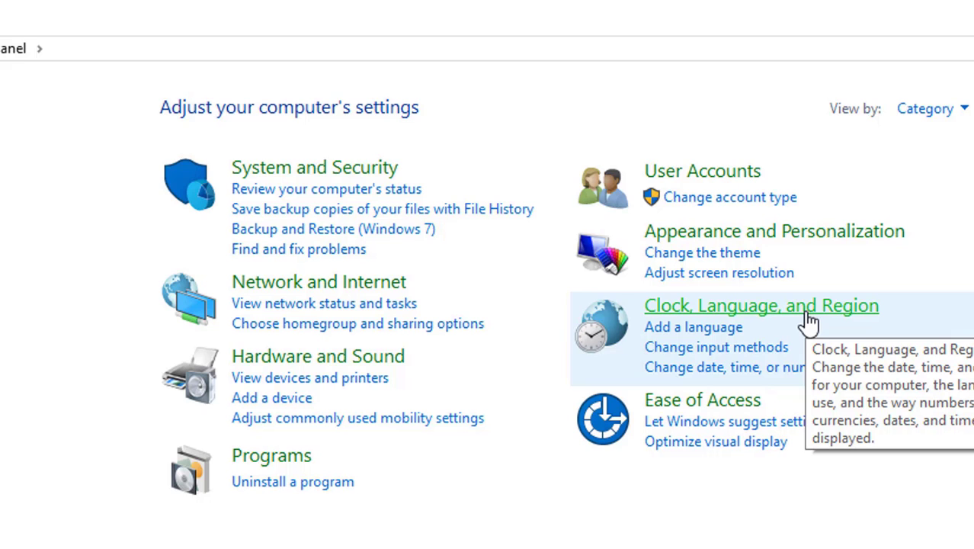
left_click(808, 324)
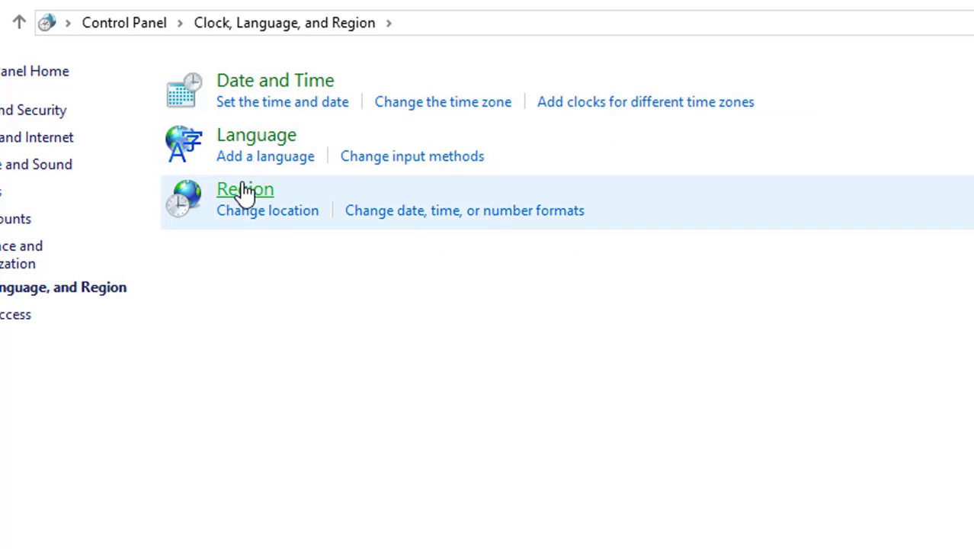
Open the Region dialog, move it into place, and keep Arabic (Egypt) as the format
left_click(244, 192)
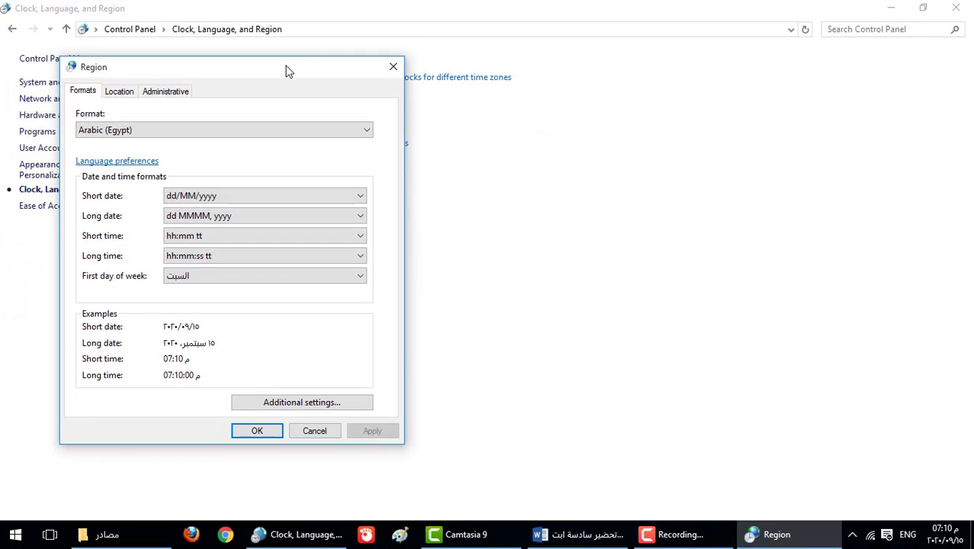
left_click_drag(448, 138, 680, 104)
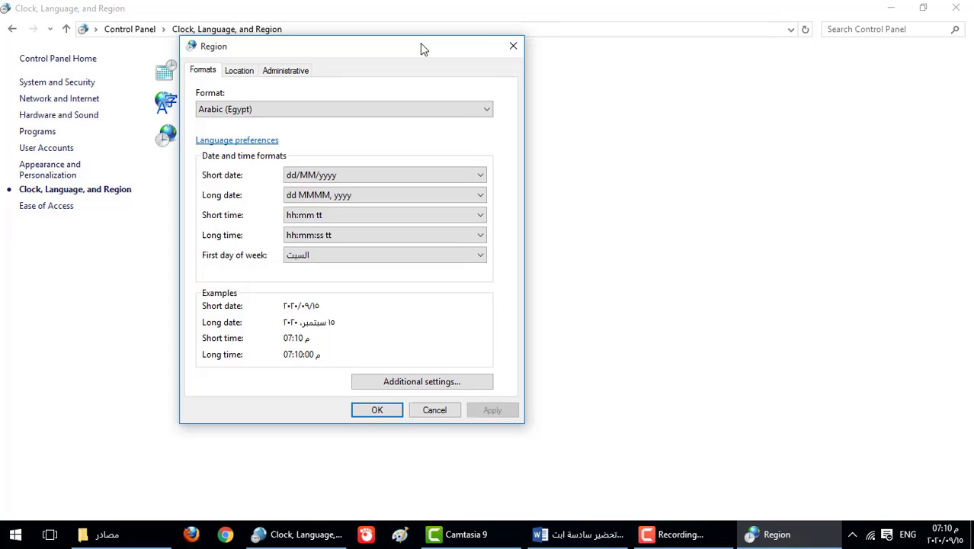
left_click_drag(420, 48, 441, 57)
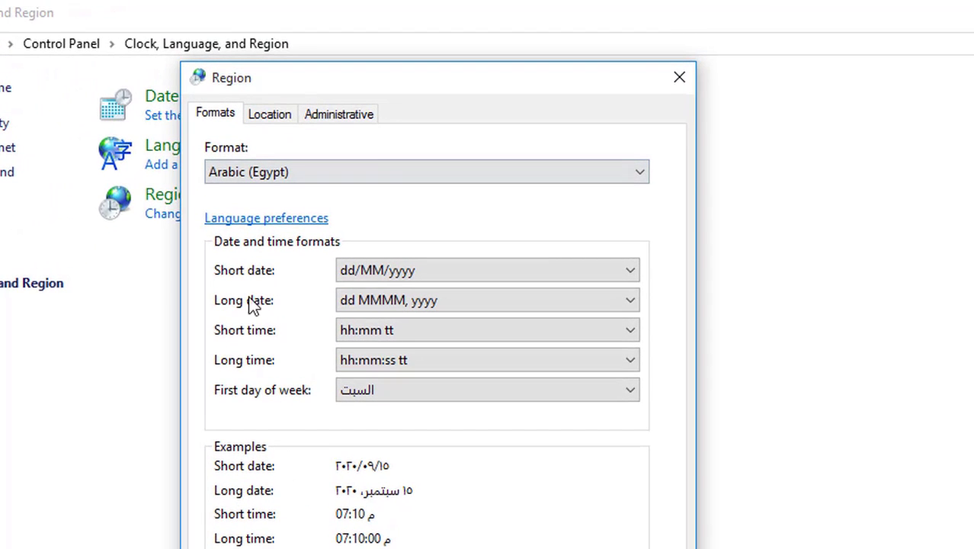
left_click(273, 175)
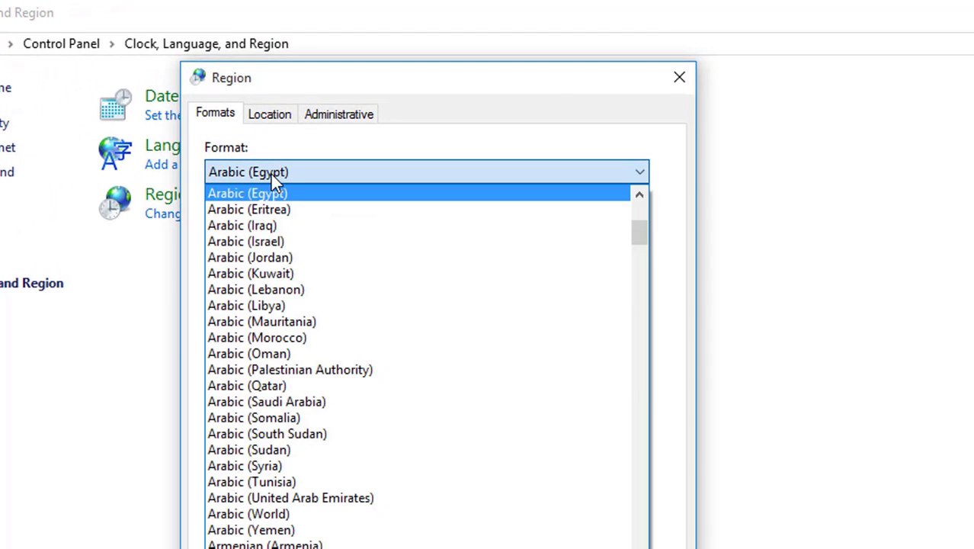
left_click(270, 174)
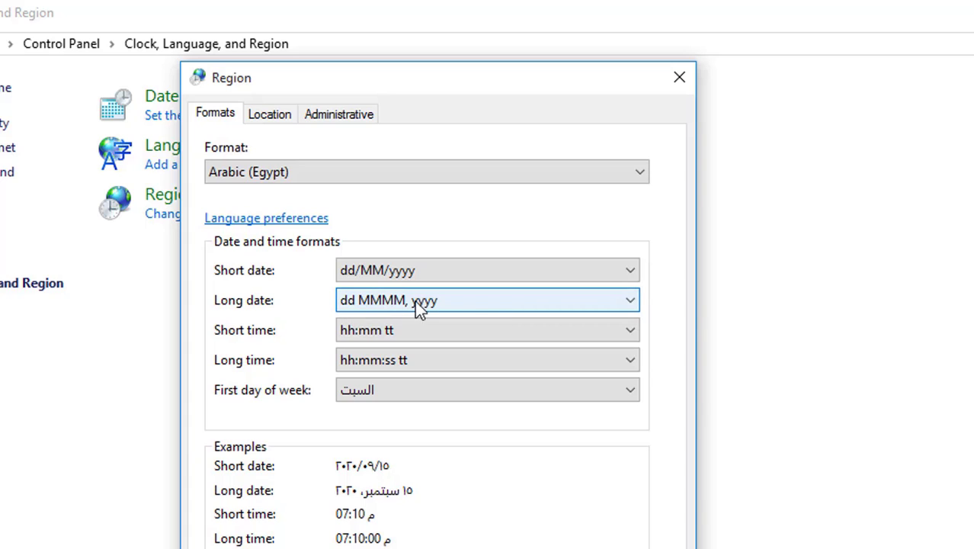
Set Long date to 'dddd, dd MMMM, yyyy', keeping short time hh:mm tt and long time hh:mm:ss tt
left_click(638, 307)
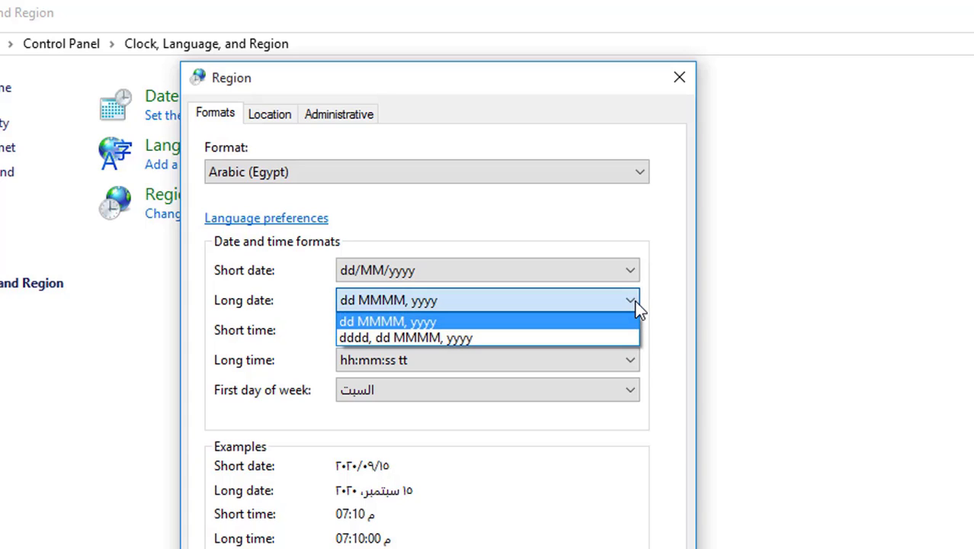
left_click(495, 340)
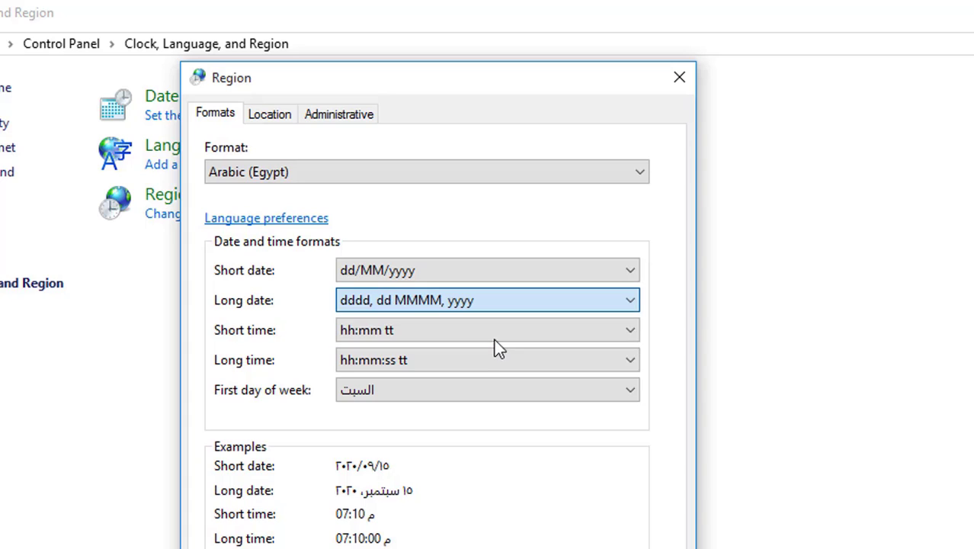
left_click(494, 338)
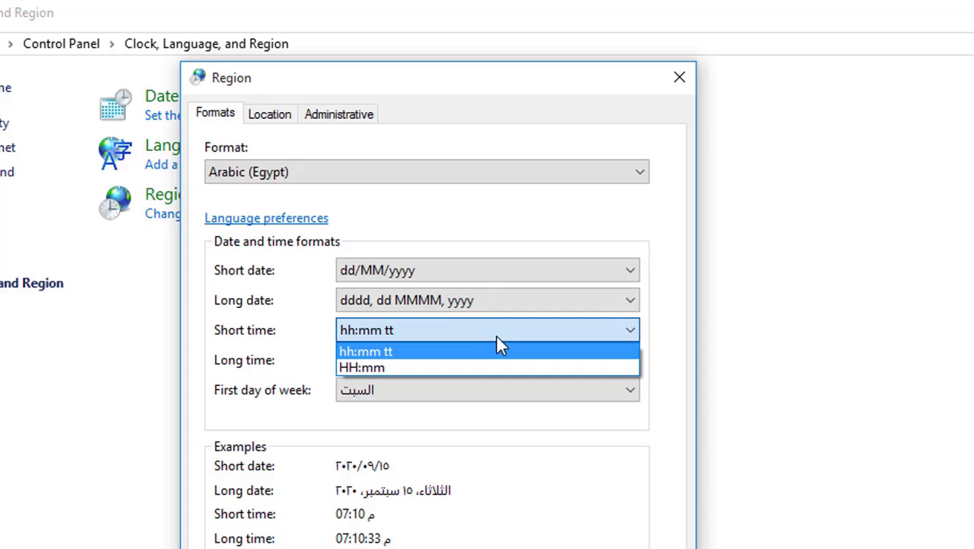
left_click(292, 360)
left_click(423, 359)
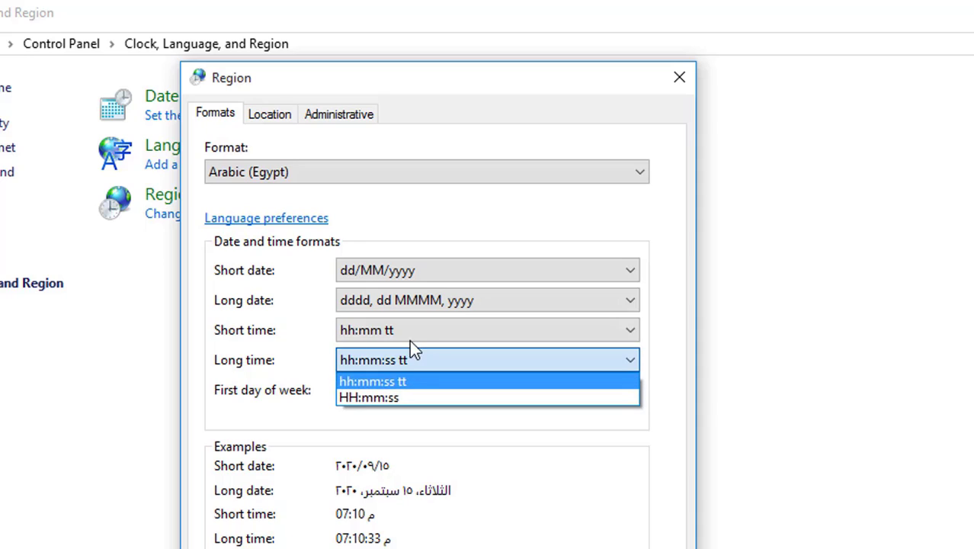
left_click(407, 335)
left_click(408, 335)
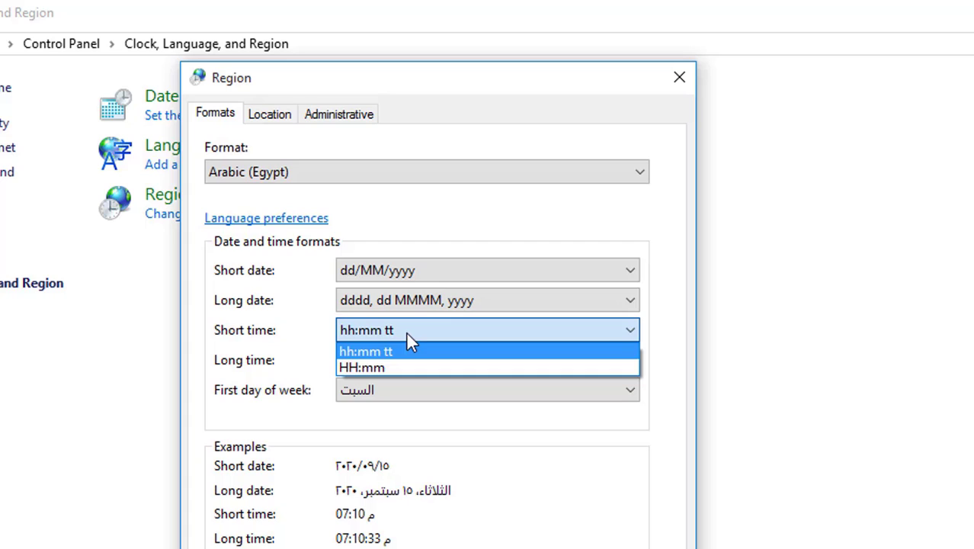
left_click(286, 365)
left_click(393, 360)
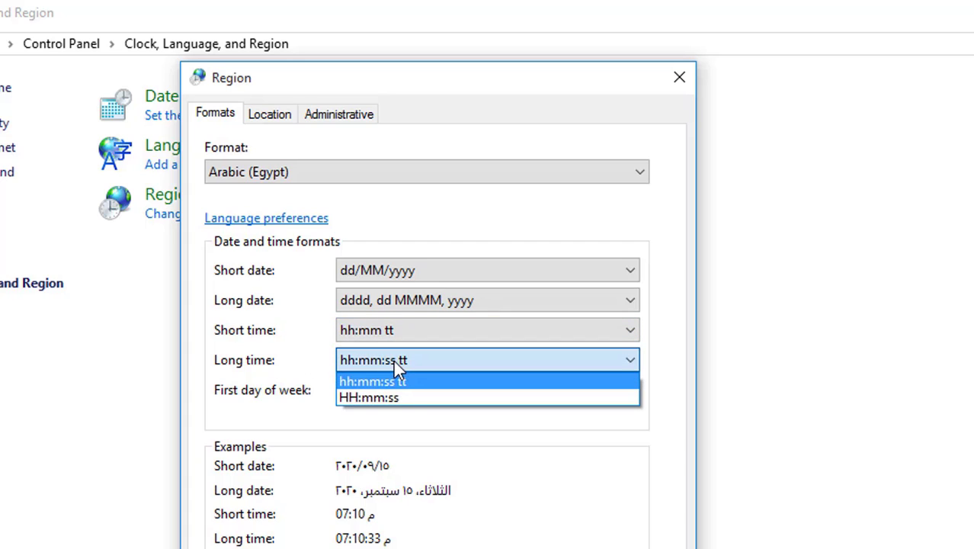
left_click(279, 384)
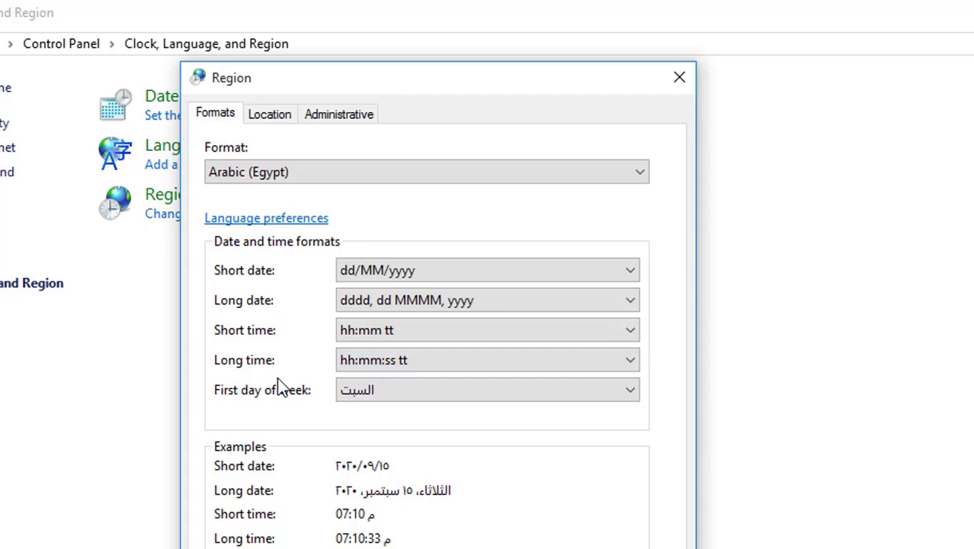
Keep Saturday as the first day of week, confirm Egypt as home location, then open Additional settings
left_click(433, 390)
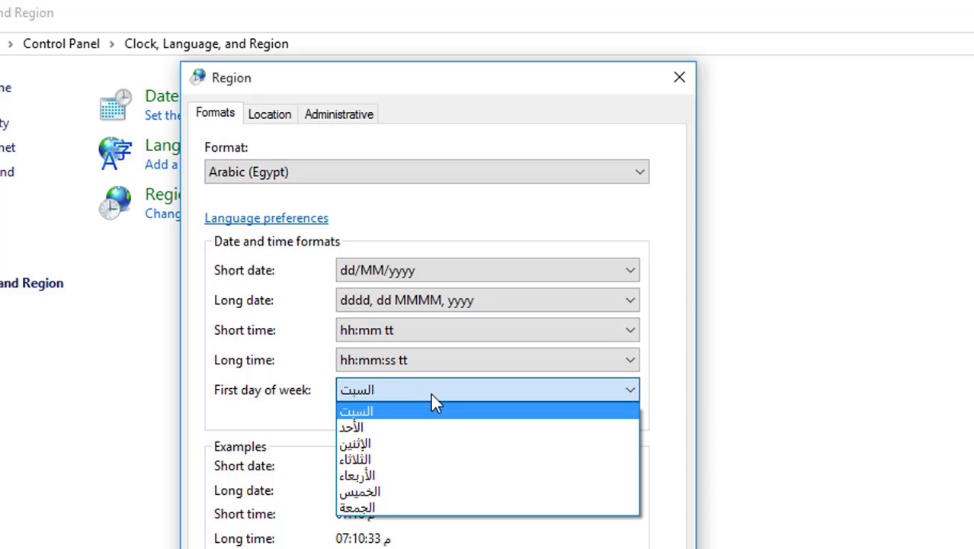
left_click(311, 394)
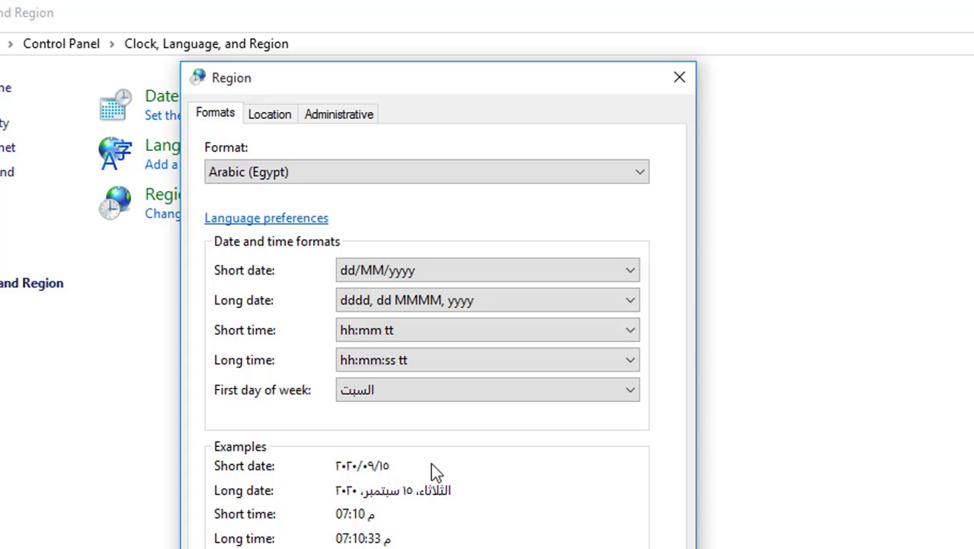
left_click(268, 120)
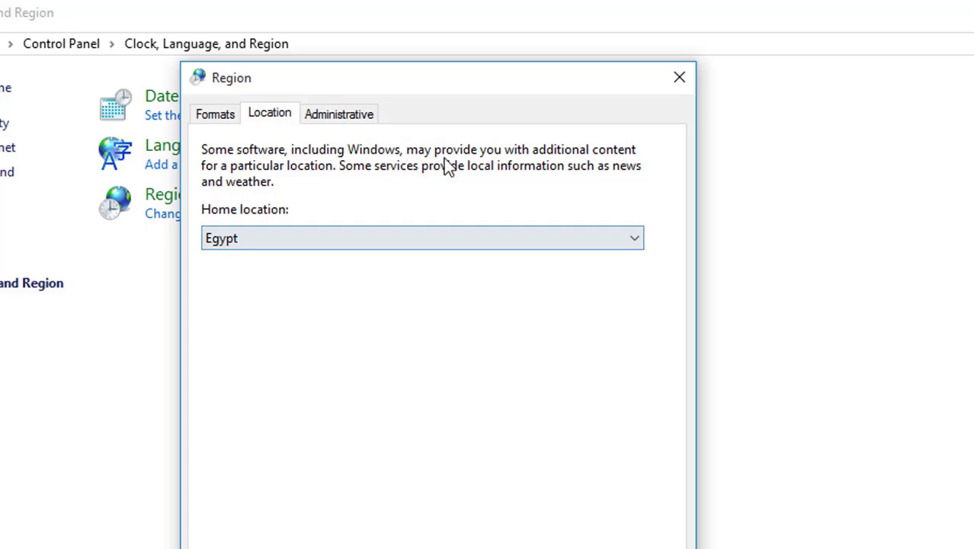
left_click(227, 119)
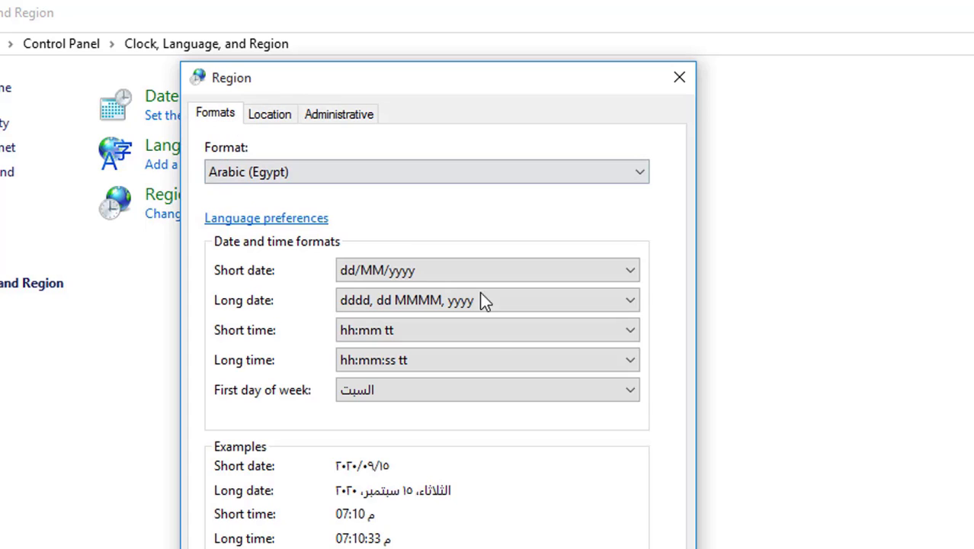
left_click(602, 546)
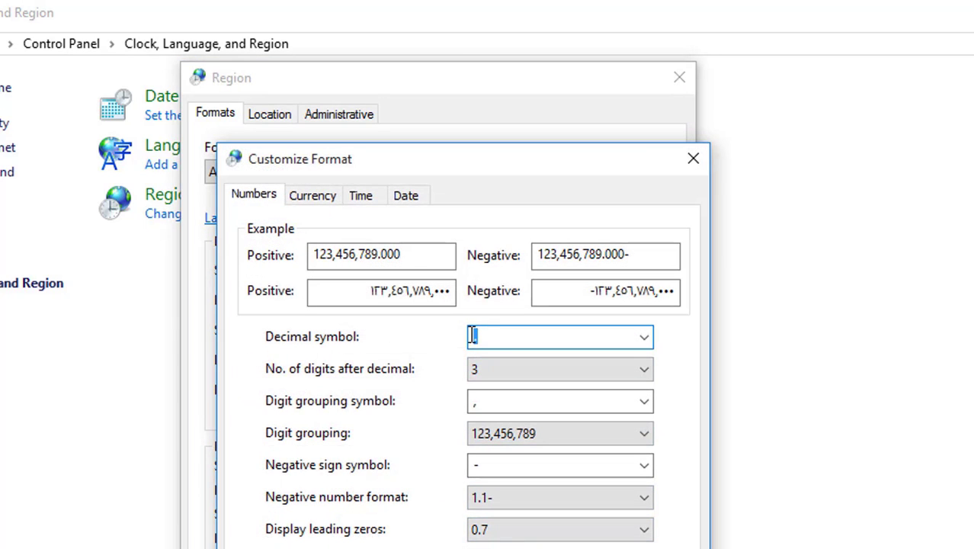
Review the Numbers, Currency, Time and Date customizations and close Customize Format without changes
left_click(305, 199)
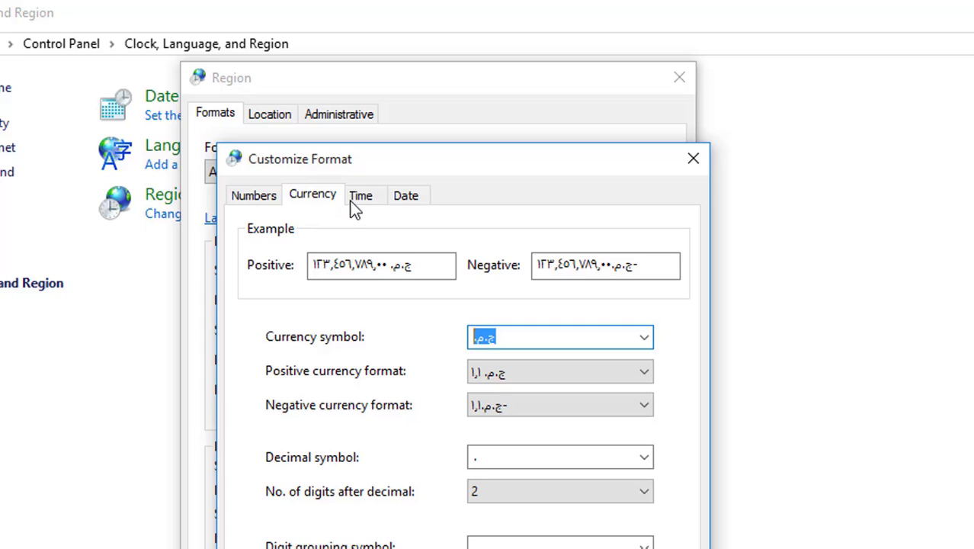
left_click(367, 196)
left_click(415, 195)
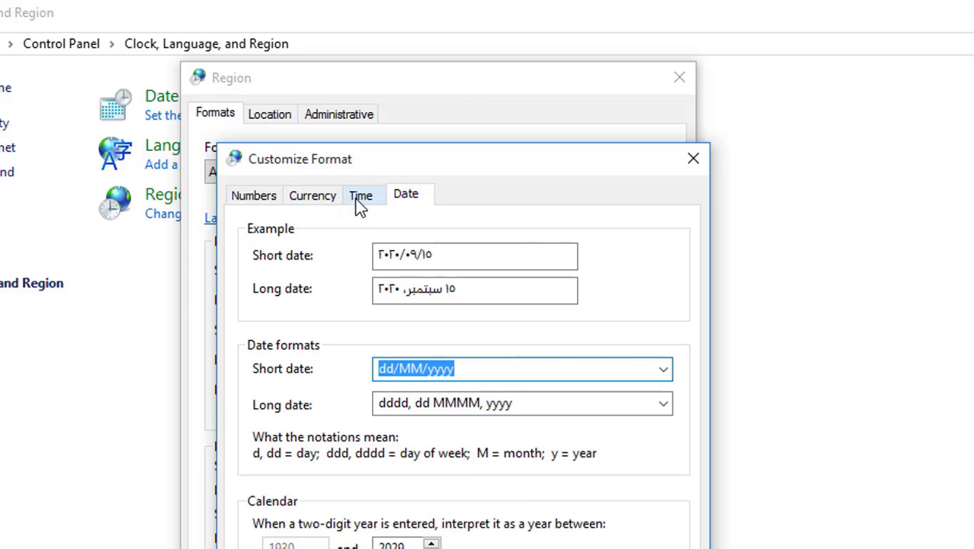
left_click(256, 197)
left_click(316, 199)
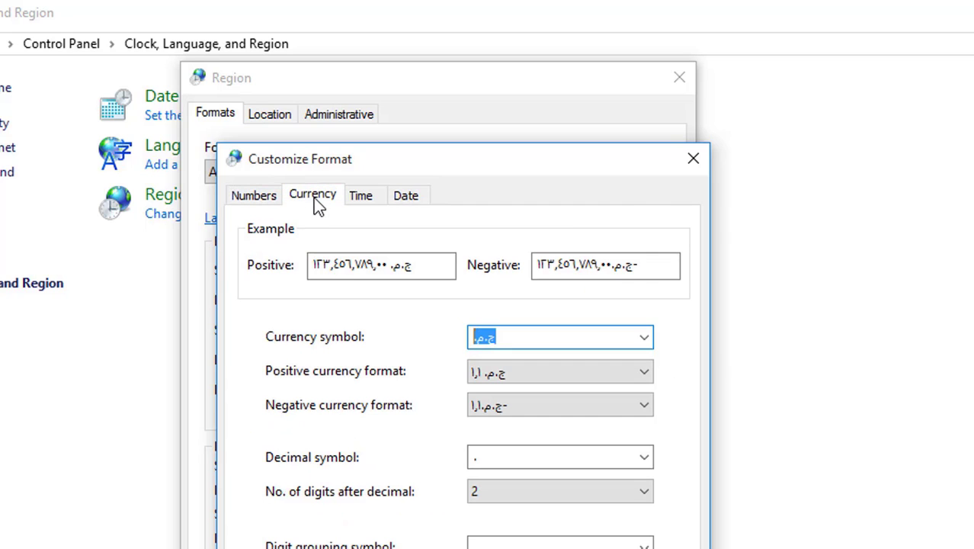
left_click(362, 198)
left_click(403, 197)
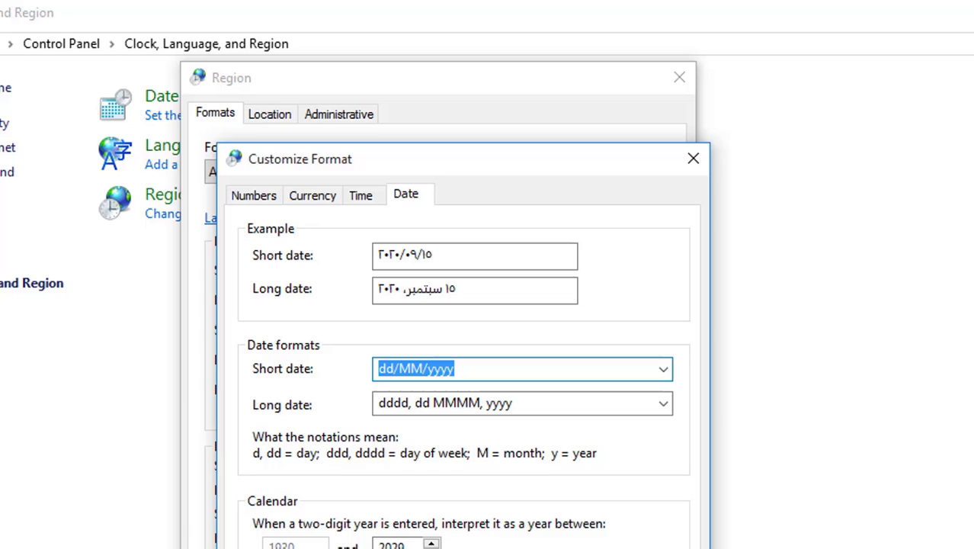
key("Return")
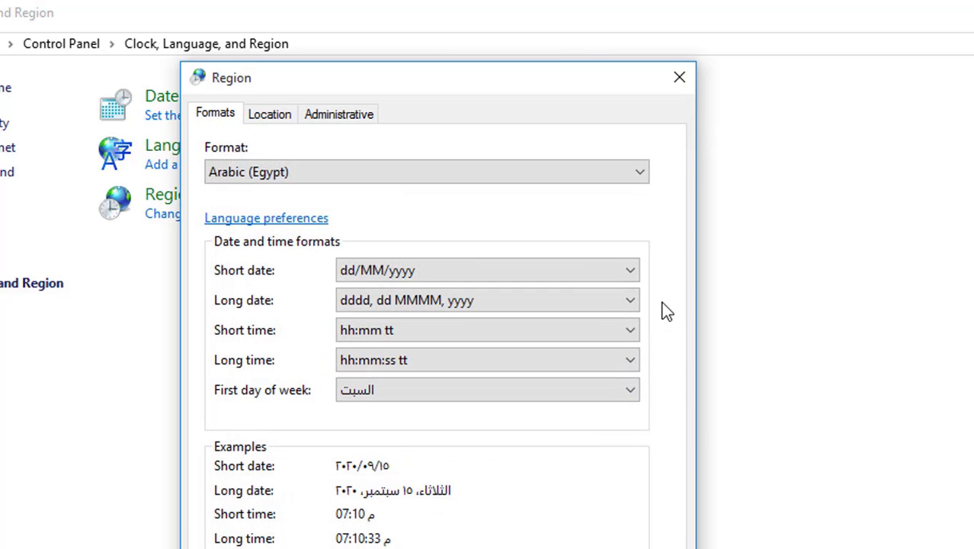
Open Language preferences showing Arabic and English (United States), then apply and close the Region dialog
left_click(286, 225)
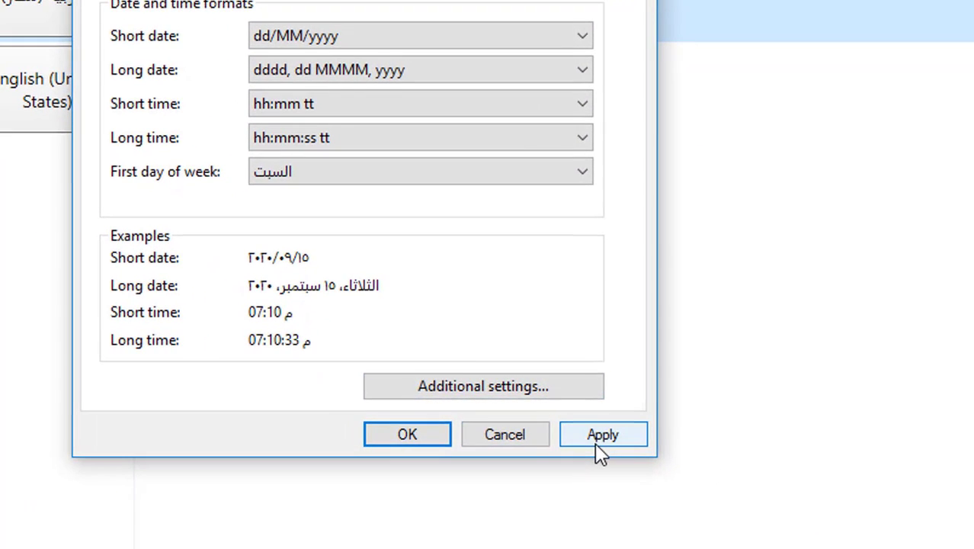
left_click(478, 445)
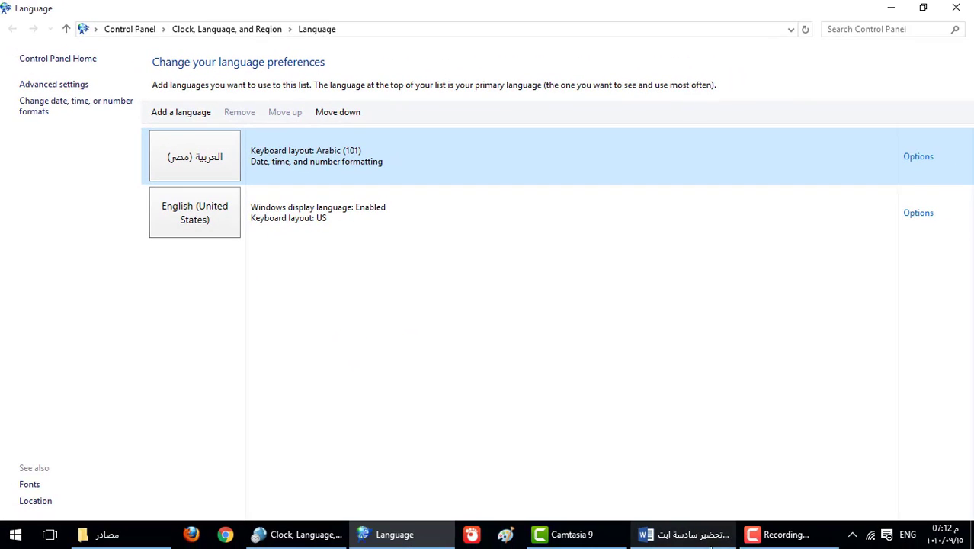